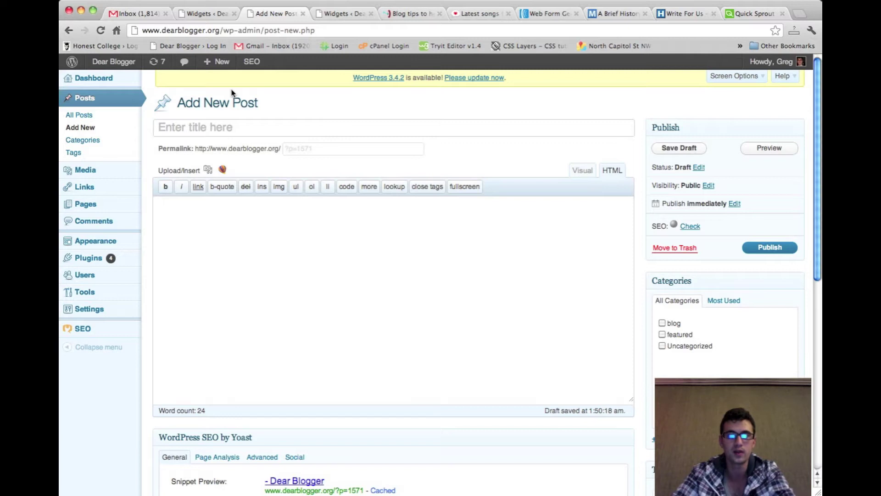
Pass through the Widgets page on the way to the Quick Sprout content freshness article
left_click(346, 14)
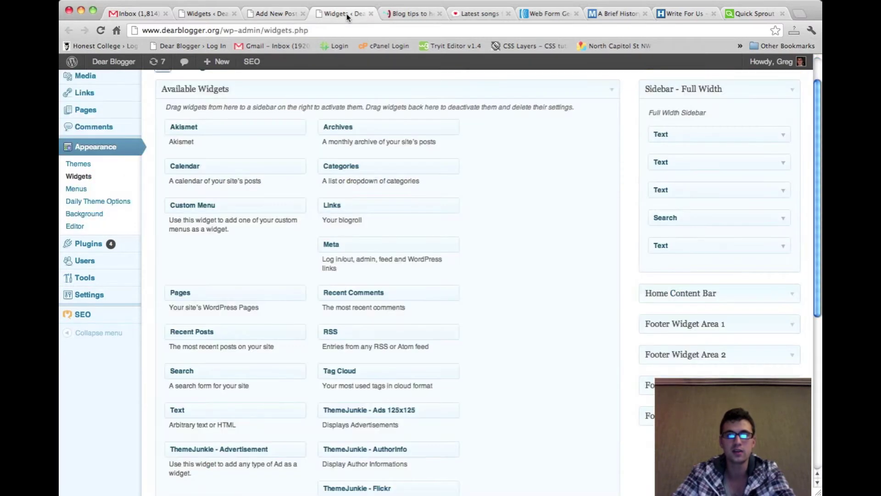
left_click(751, 15)
Scroll the Quick Sprout article to its About Neil Patel sidebar box with photo and bio
scroll(745, 305, "up", 10)
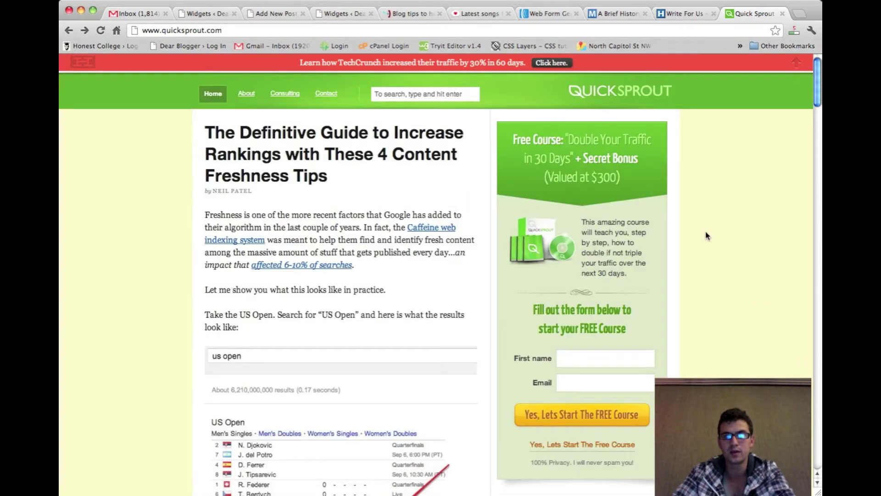
scroll(706, 234, "down", 8)
scroll(707, 235, "down", 2)
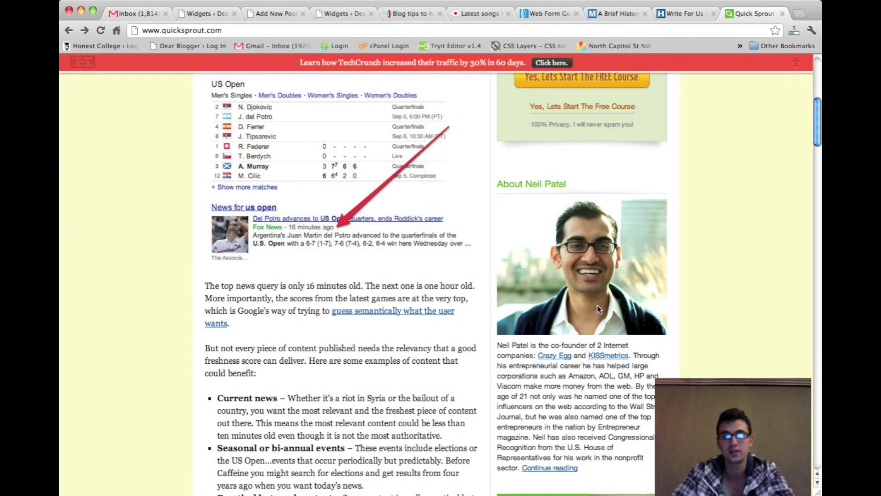
Insert the uploaded boldstatement photo into the new post, centred at medium 300×225 size
left_click(281, 14)
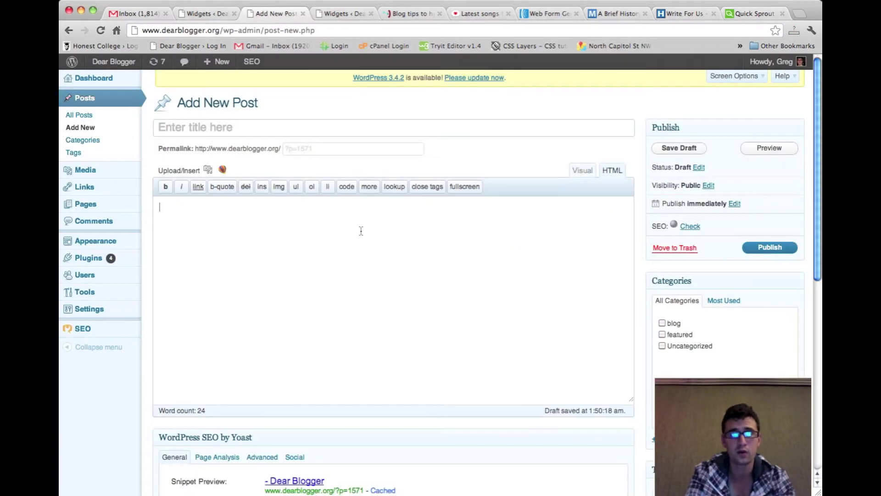
left_click(419, 128)
left_click(423, 216)
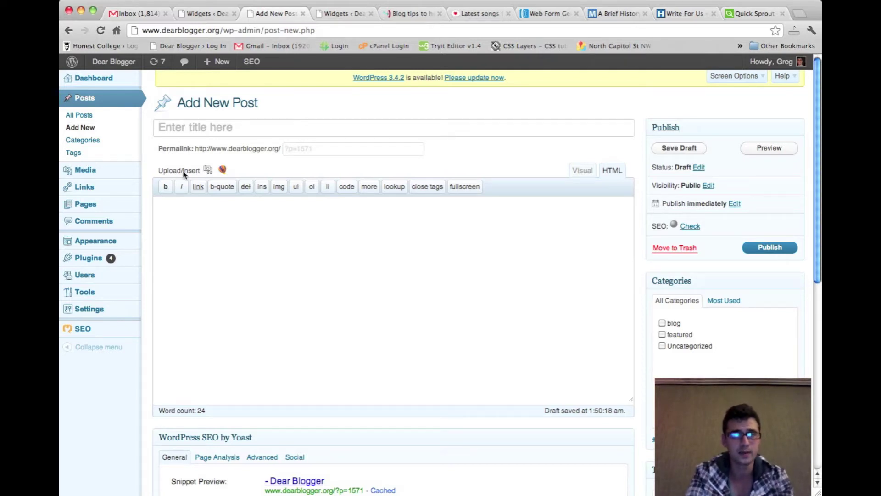
left_click(207, 171)
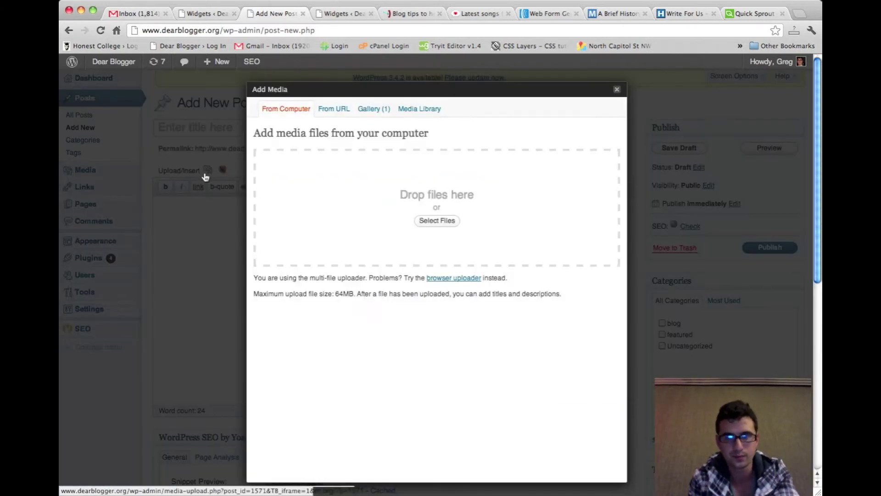
left_click(378, 109)
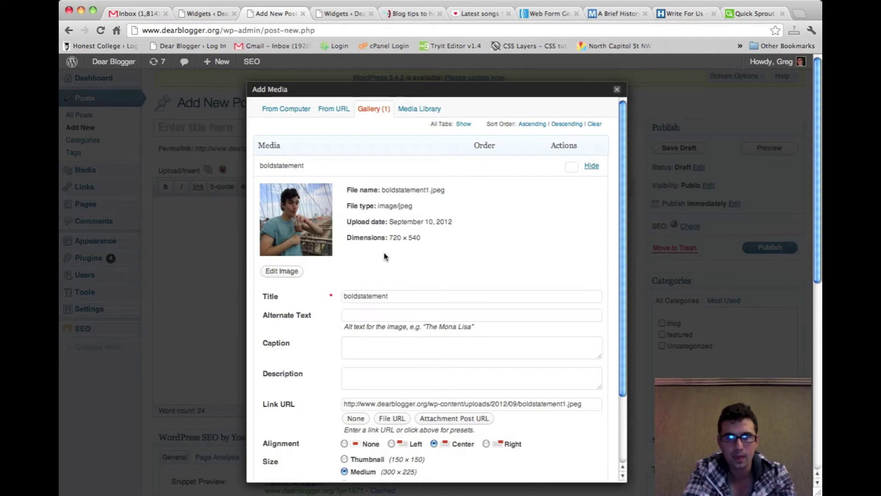
scroll(401, 269, "down", 4)
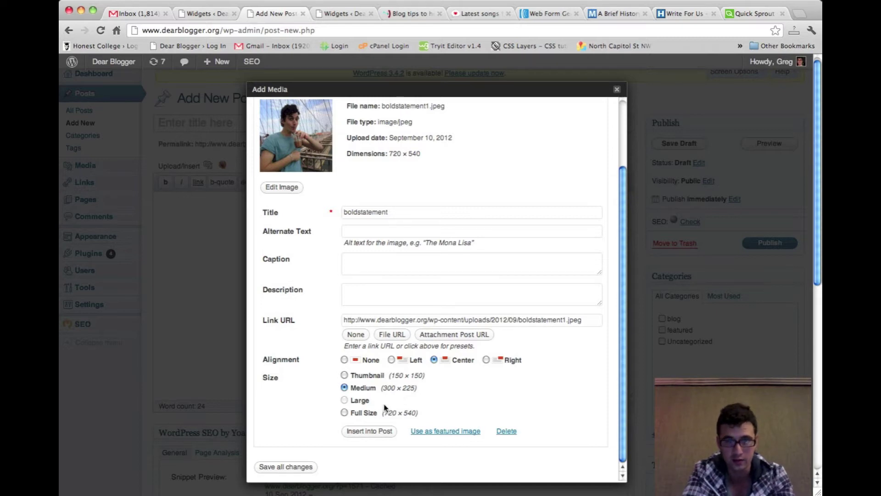
left_click(383, 431)
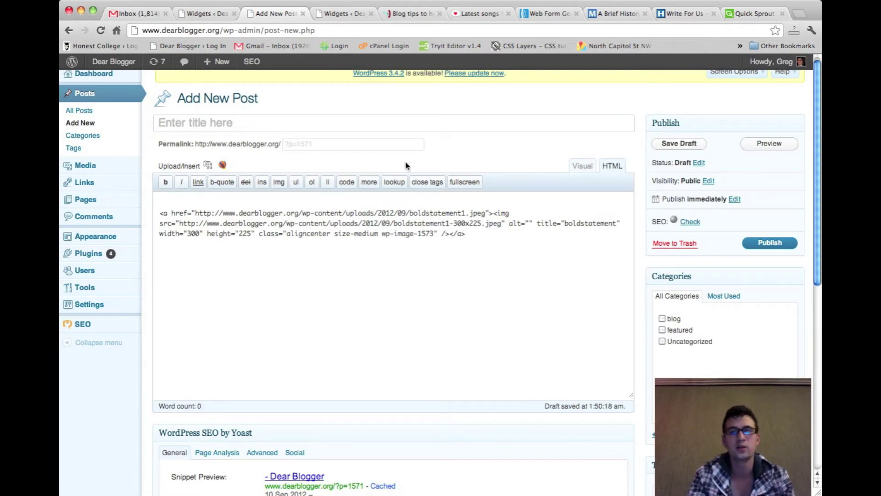
Add 'Who is Dear Blogger?' above the photo and 'Hi, it's me. Find out more here.' below it
left_click(419, 195)
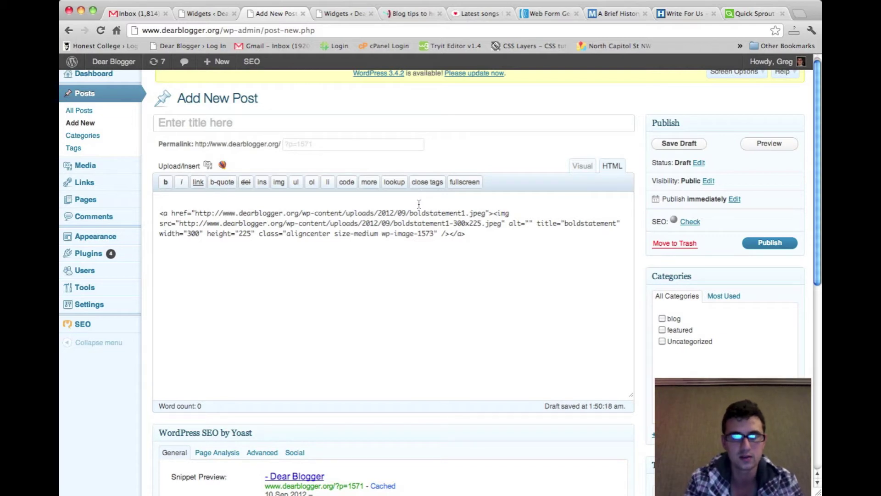
type("Who is Dear Blog")
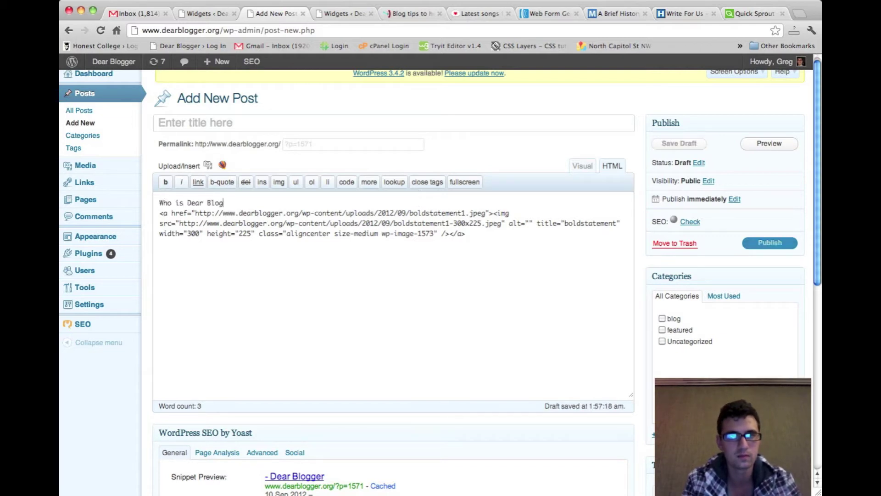
type("ger?")
left_click(495, 234)
key("Return")
type("Hi, it's me")
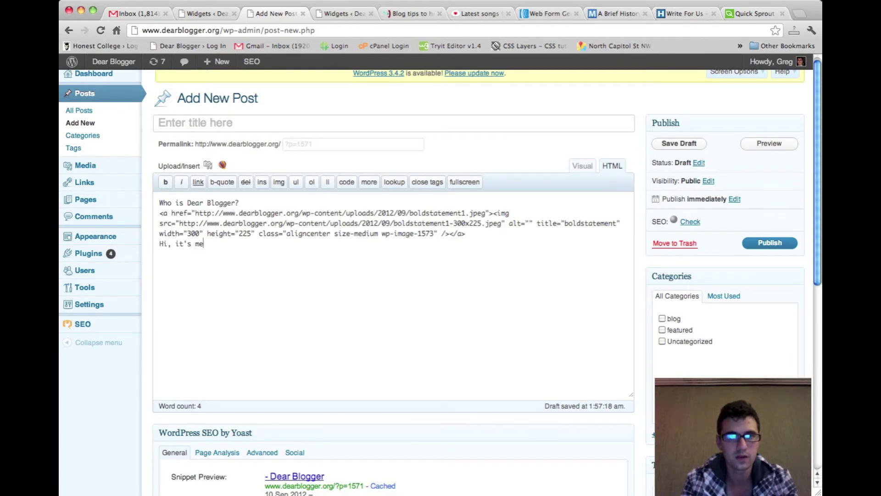
type(". Find out mor")
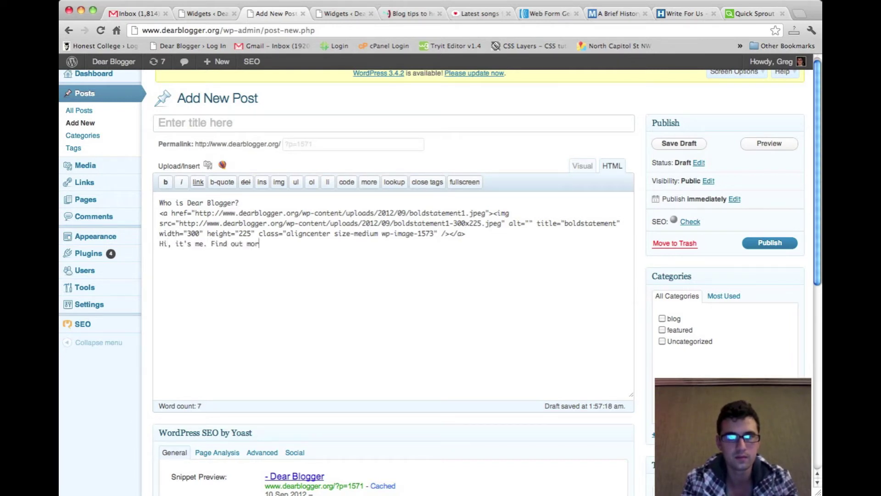
type("e here.")
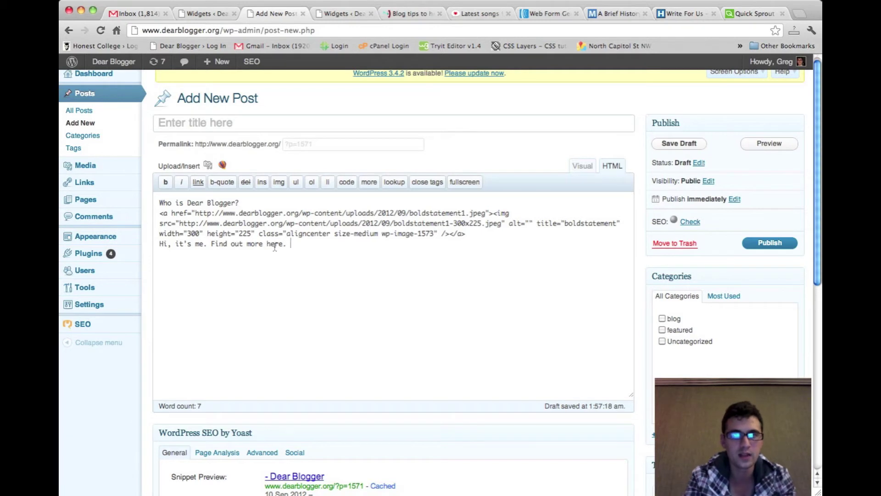
Link the word 'here' to the copied About The Blogger page address, opening in a new window
double_click(274, 244)
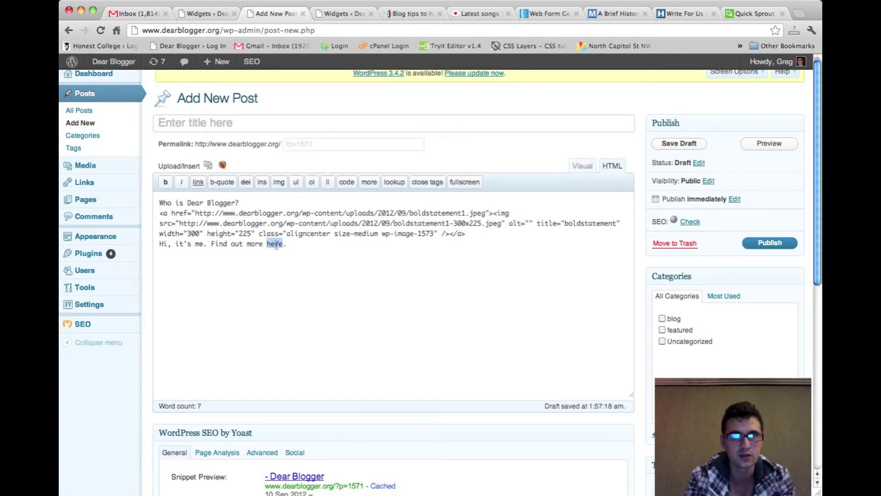
left_click(411, 15)
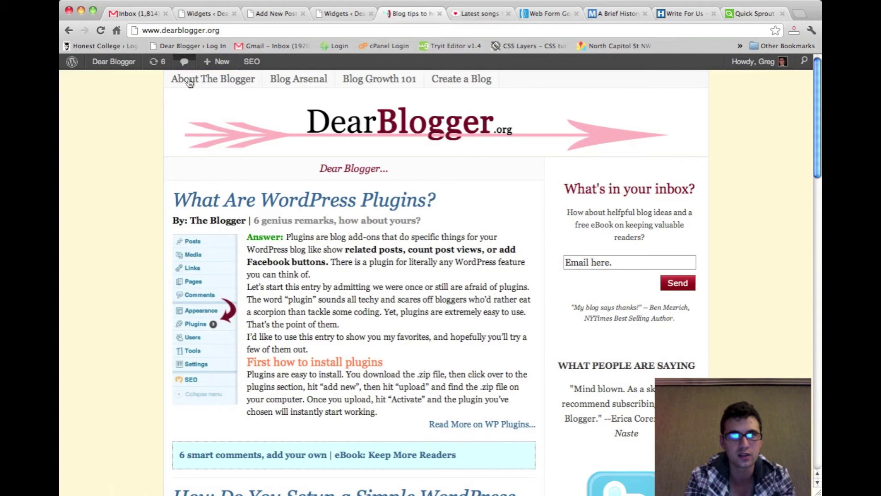
left_click(237, 29)
key("ctrl+c")
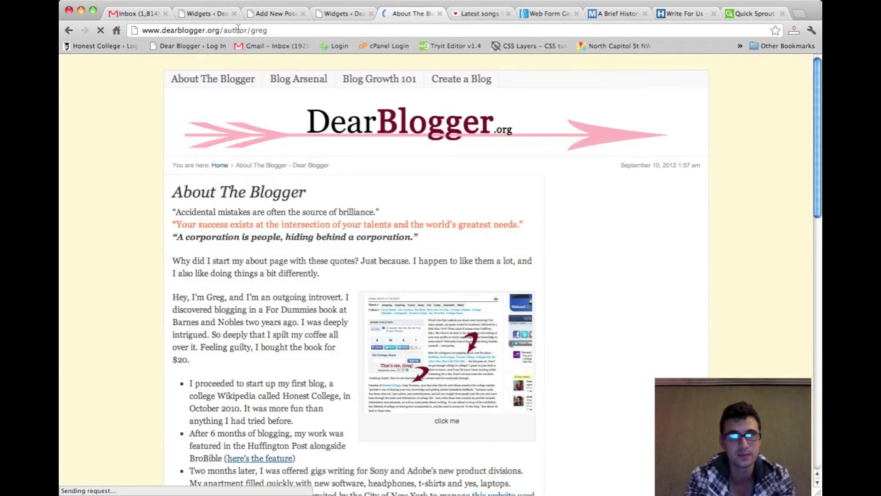
left_click(257, 13)
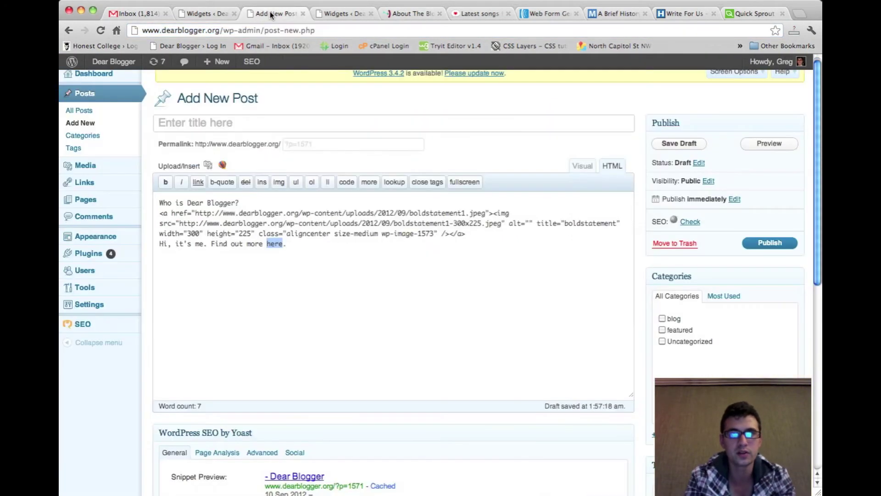
left_click(198, 182)
key("ctrl+v")
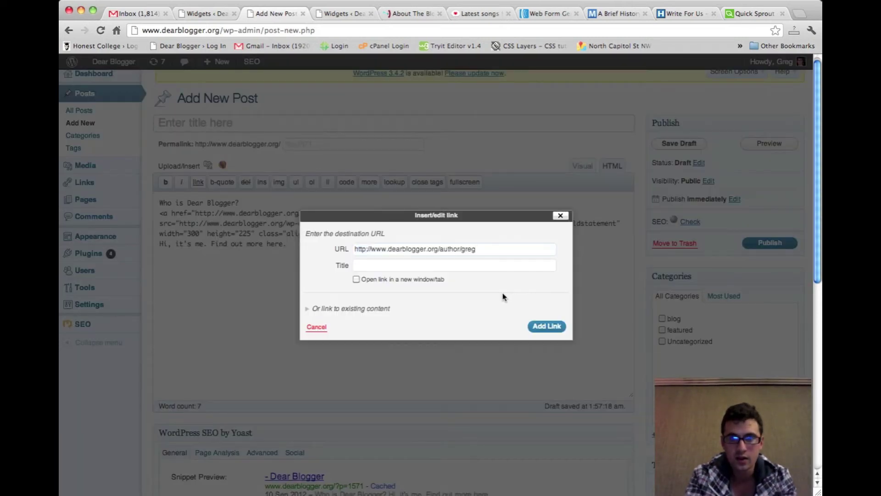
left_click(356, 281)
left_click(546, 326)
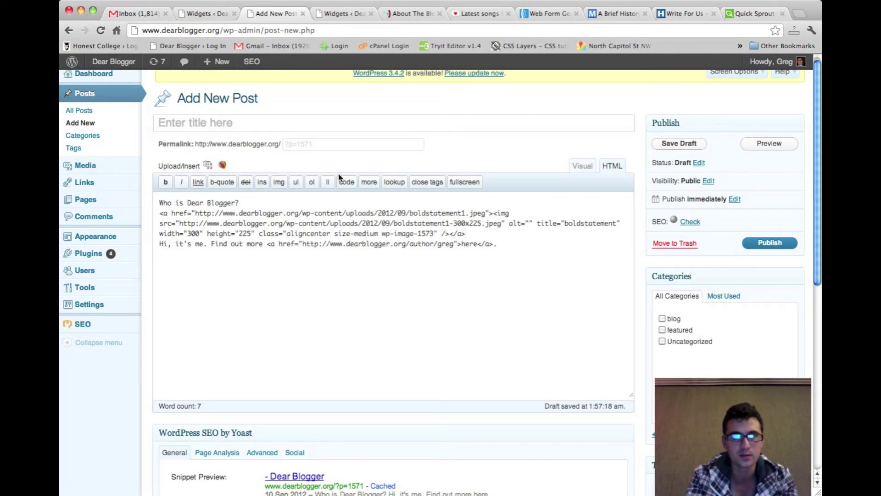
Centre the heading paragraph, then start adding font-size 22px, green colour and a font-family to its style
left_click(583, 167)
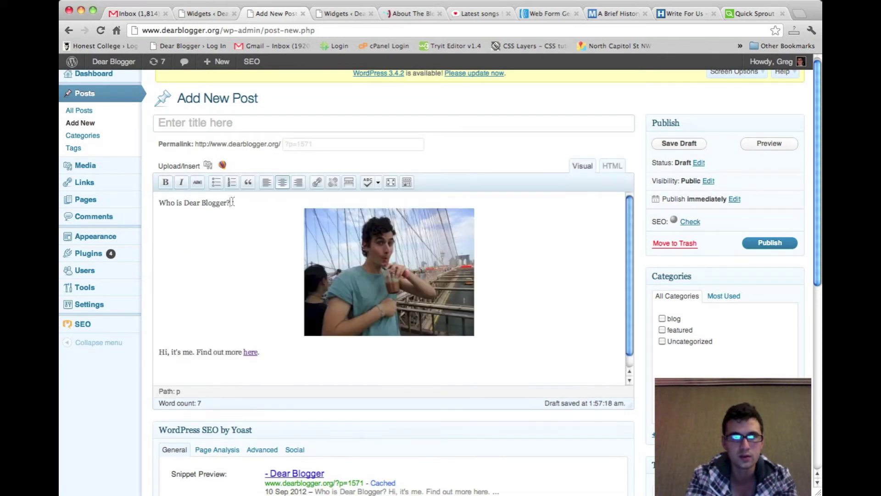
left_click_drag(232, 202, 145, 200)
left_click(282, 183)
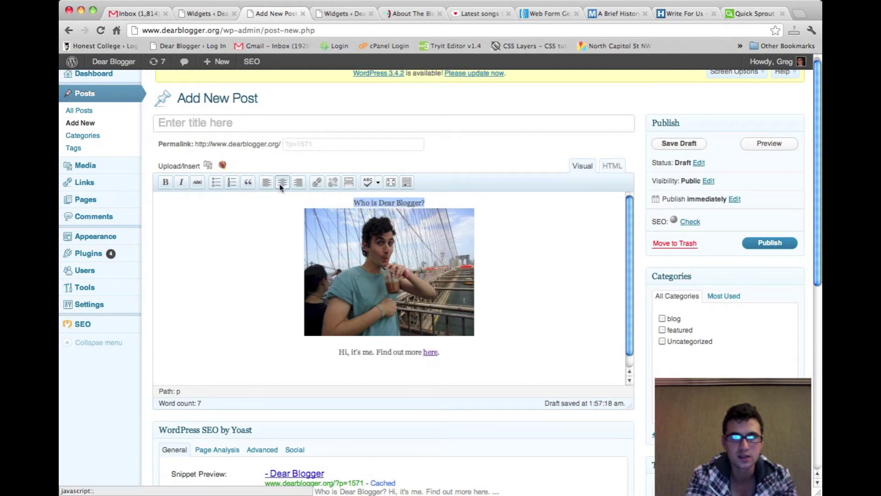
left_click(429, 203)
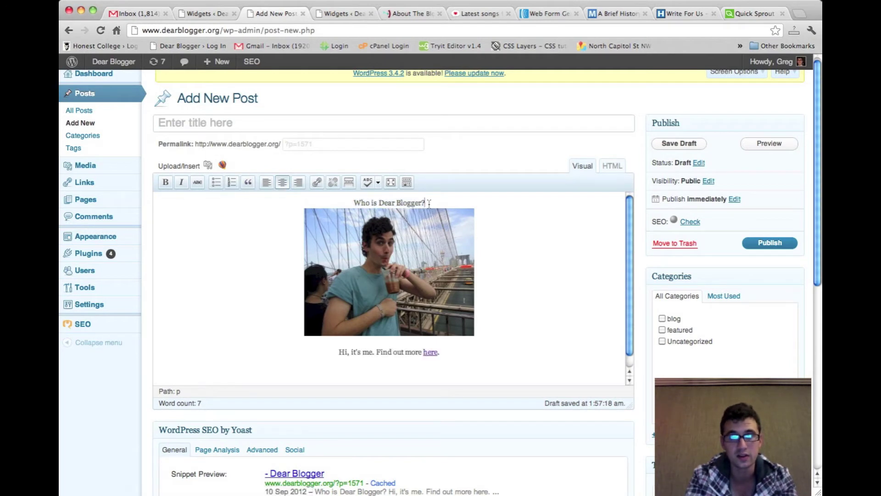
left_click(614, 166)
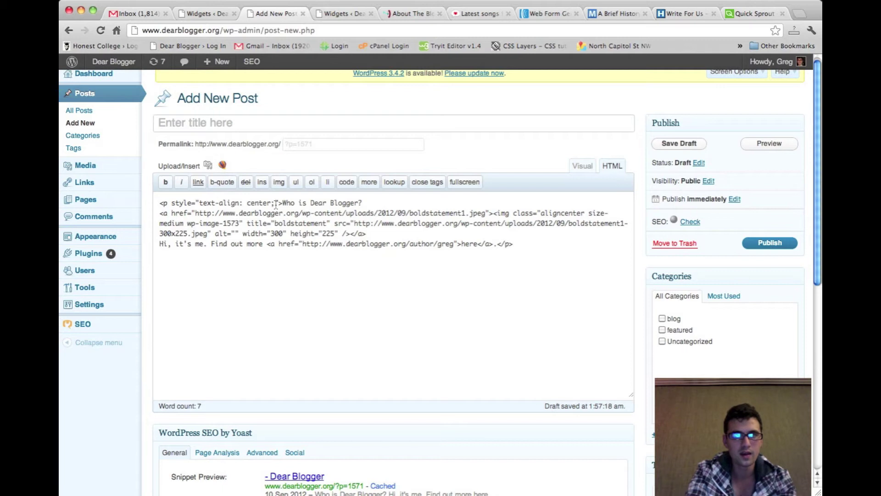
type("font-")
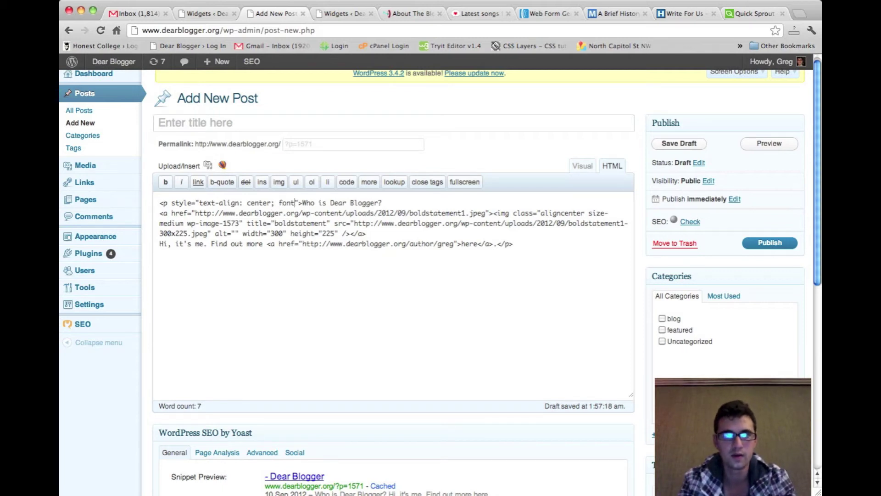
type("size: 22")
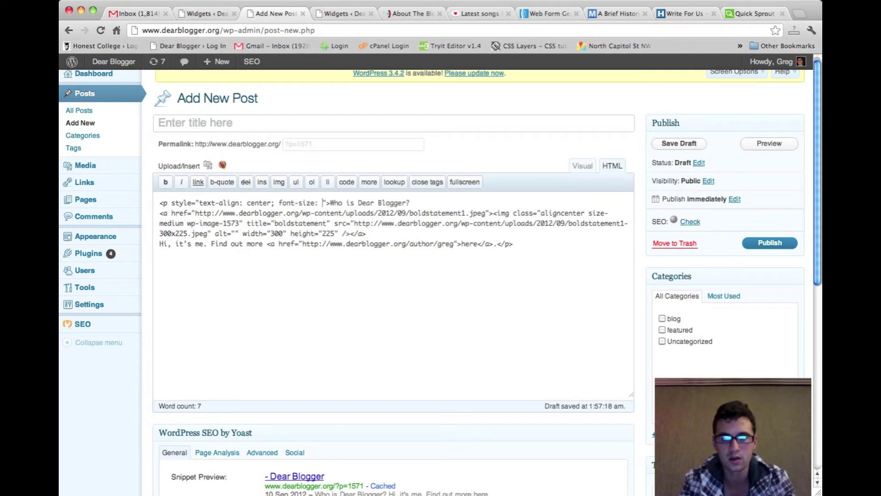
type("px; color: green; font-family: gerog")
Correct the font family to 'georgia, verdana, arial' and close the heading paragraph with </p>
key("BackSpace")
key("BackSpace")
key("BackSpace")
type("orgia")
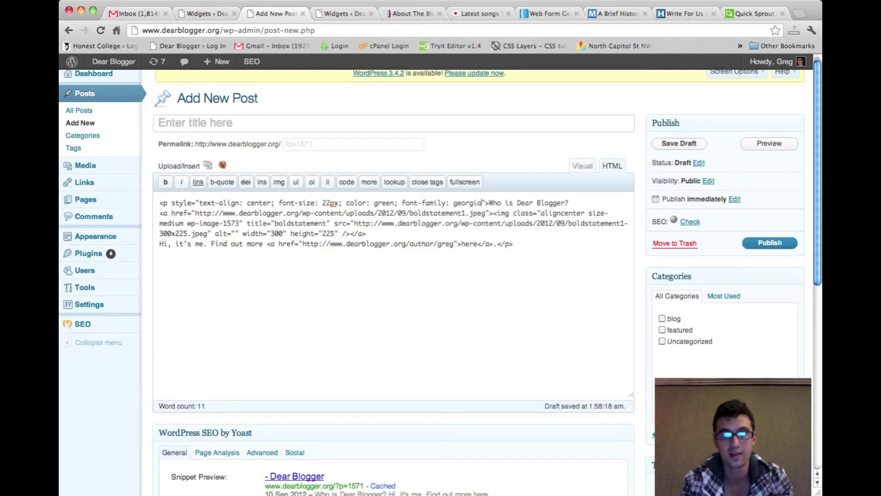
type(", verdana, arial;")
left_click(348, 211)
type("<")
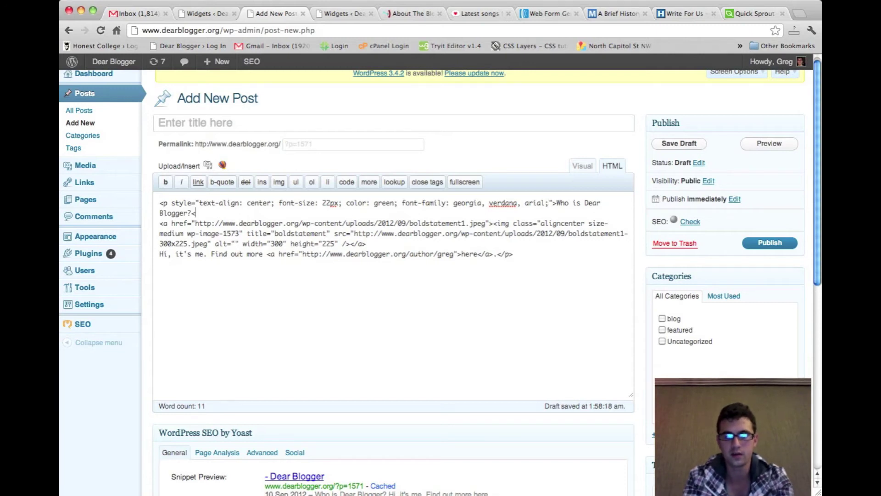
type("/p>")
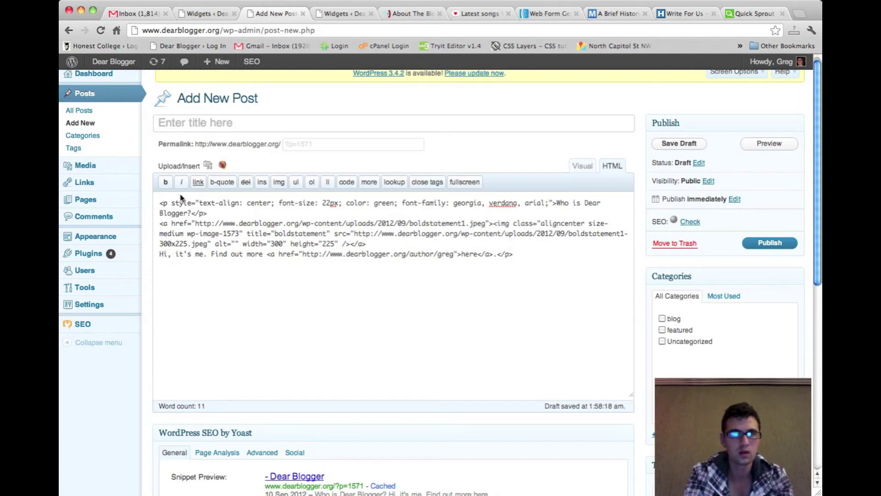
Copy the heading's styled <p> tag in front of the 'Hi, it's me' intro line
left_click_drag(159, 202, 554, 203)
key("ctrl+c")
left_click(157, 256)
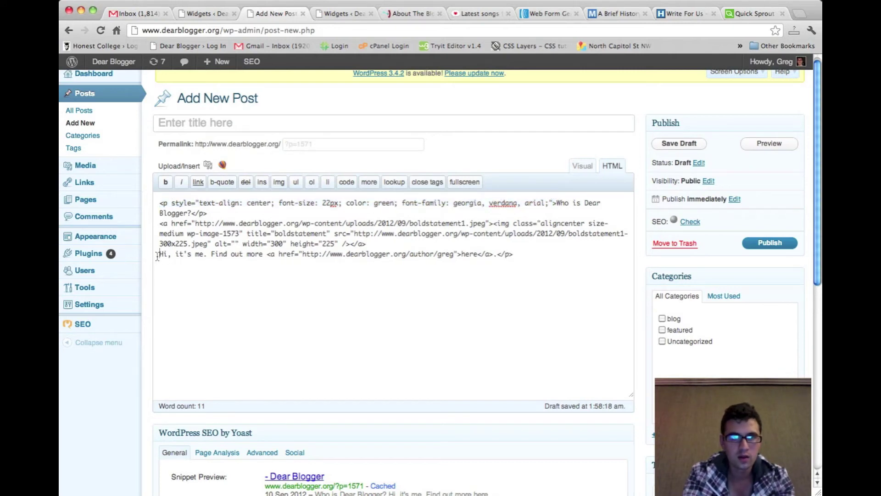
key("ctrl+v")
left_click(489, 264)
left_click(507, 266)
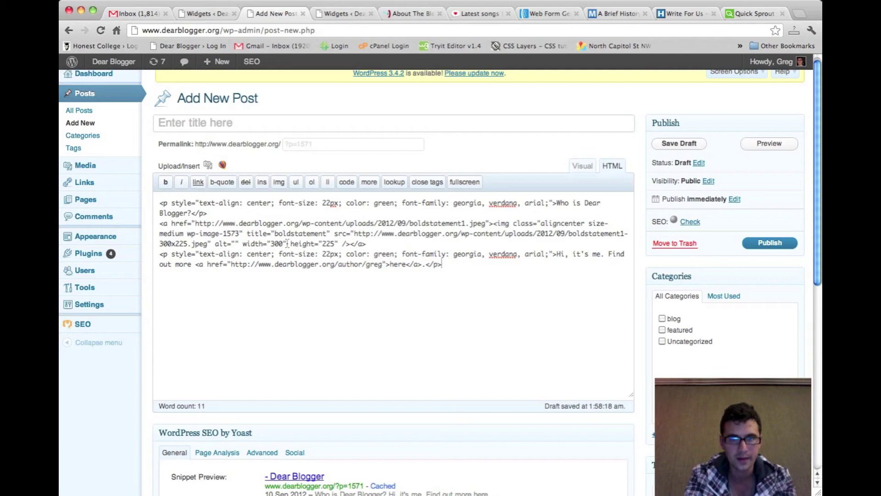
Remove the green colour from the intro style and change its font size from 22 to 18px
left_click_drag(397, 256, 342, 256)
key("BackSpace")
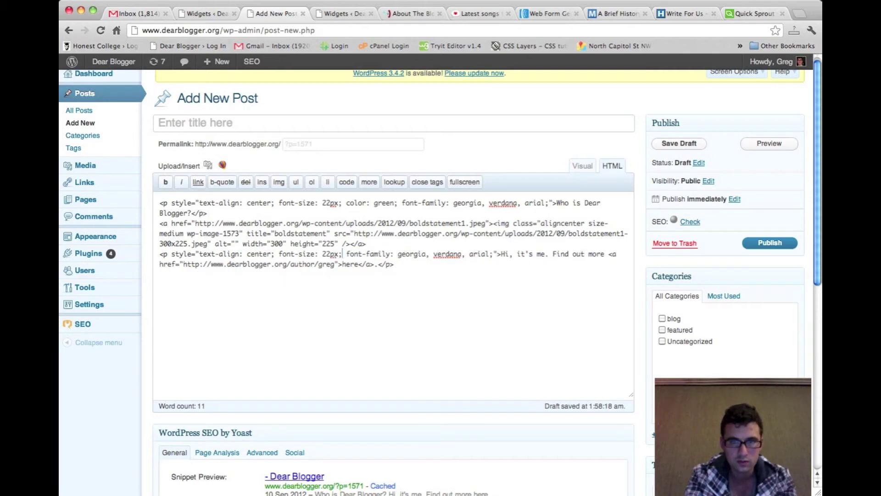
left_click(331, 254)
key("BackSpace")
key("BackSpace")
type("18")
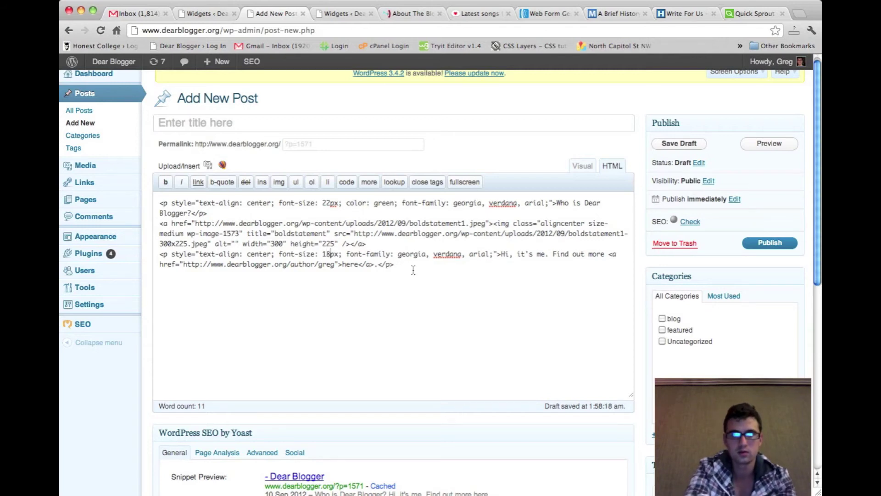
Replace the photo's link with the author page address from the 'here' link, and check it in Visual view
left_click(589, 167)
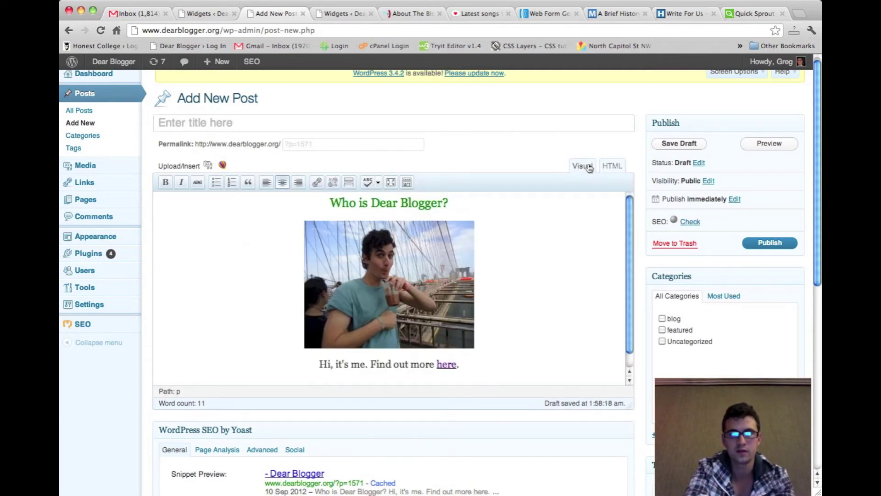
left_click(611, 169)
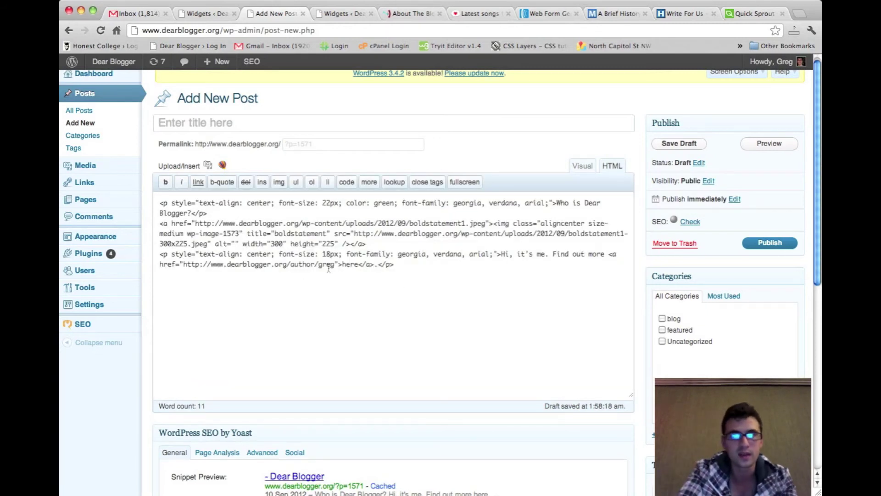
left_click_drag(334, 268, 173, 259)
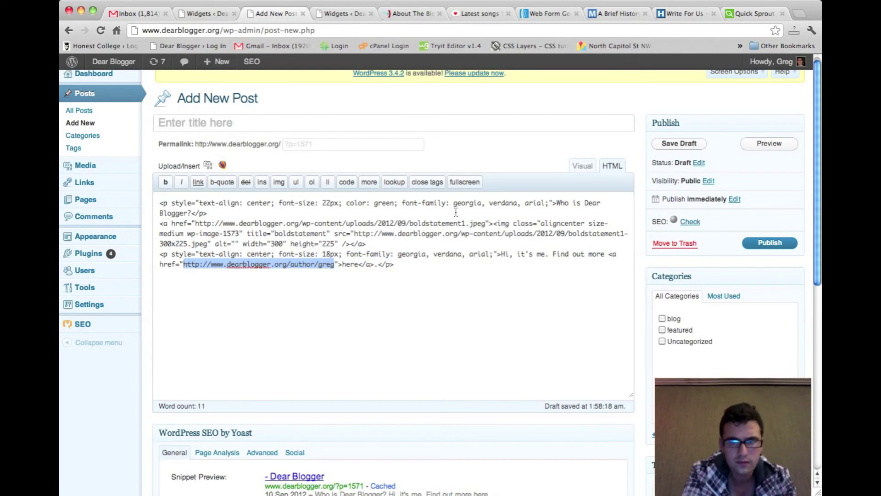
left_click(487, 224)
left_click_drag(487, 225, 197, 227)
left_click(196, 225)
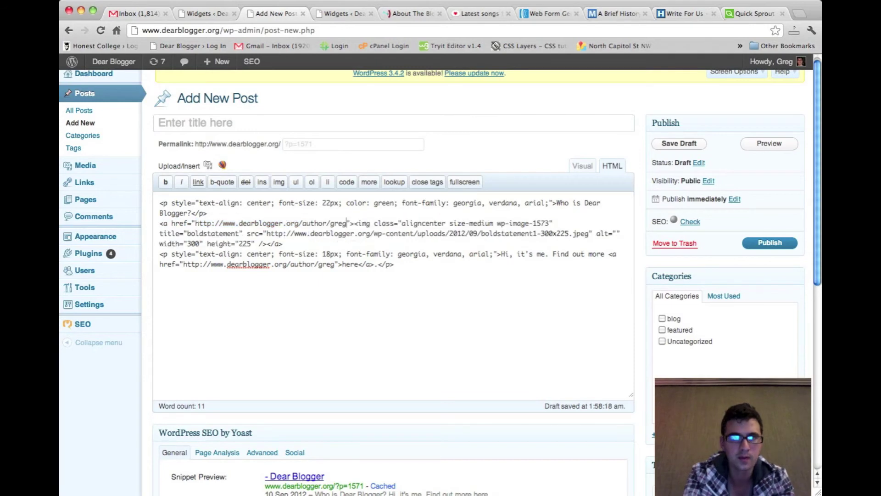
left_click(583, 165)
left_click(621, 166)
Select and copy all of the post's About Me HTML
key("ctrl+a")
key("super+c")
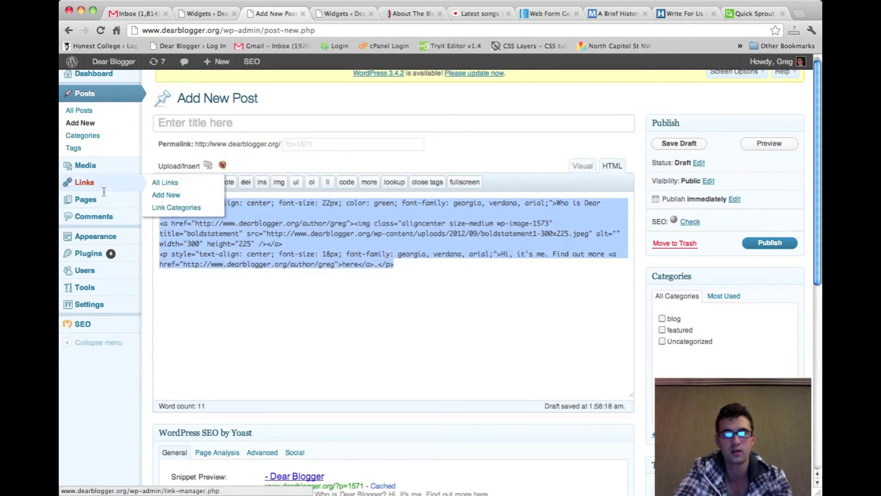
left_click(307, 254)
left_click(330, 12)
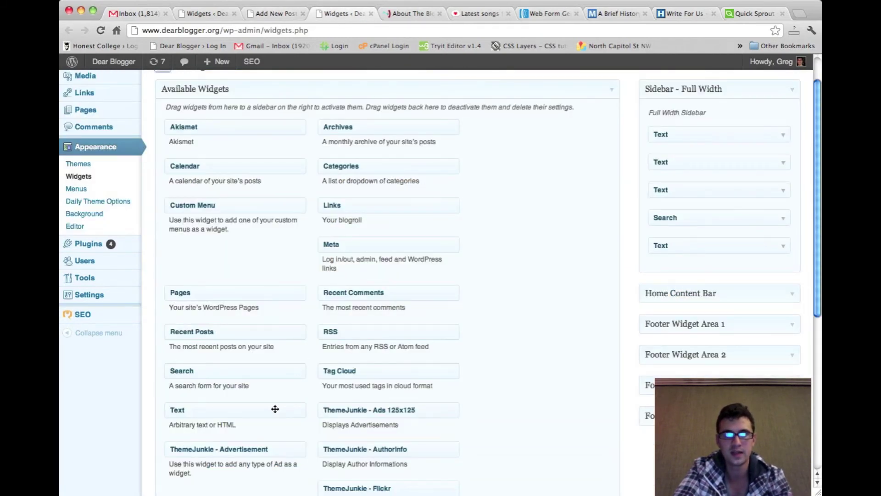
Add a Text widget to Sidebar - Full Width containing the pasted About Me HTML and save it
left_click_drag(276, 409, 761, 157)
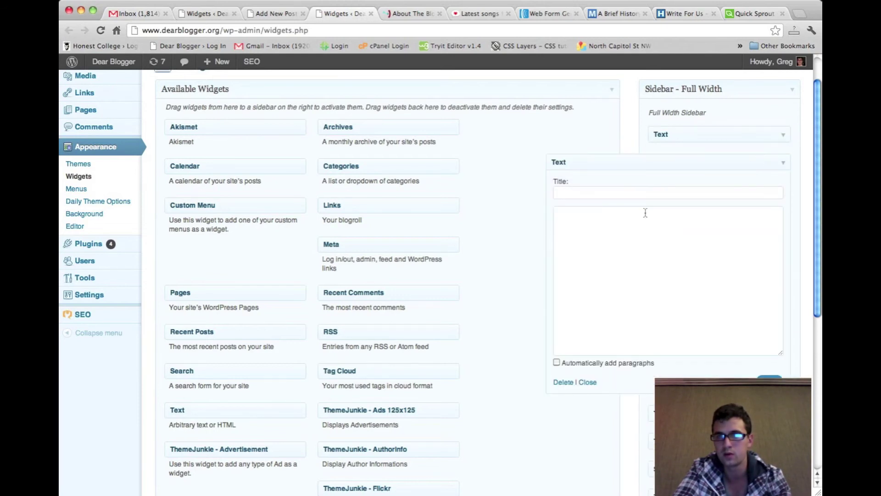
left_click(633, 220)
key("super+v")
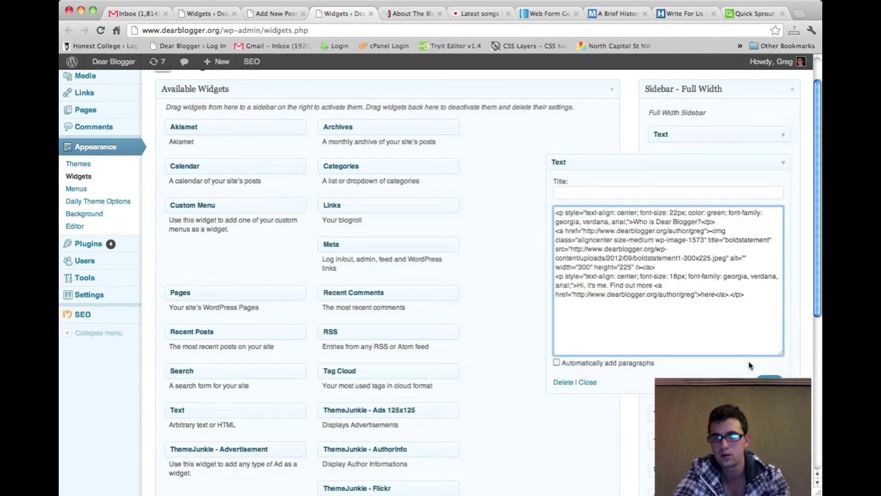
left_click(769, 382)
left_click(783, 163)
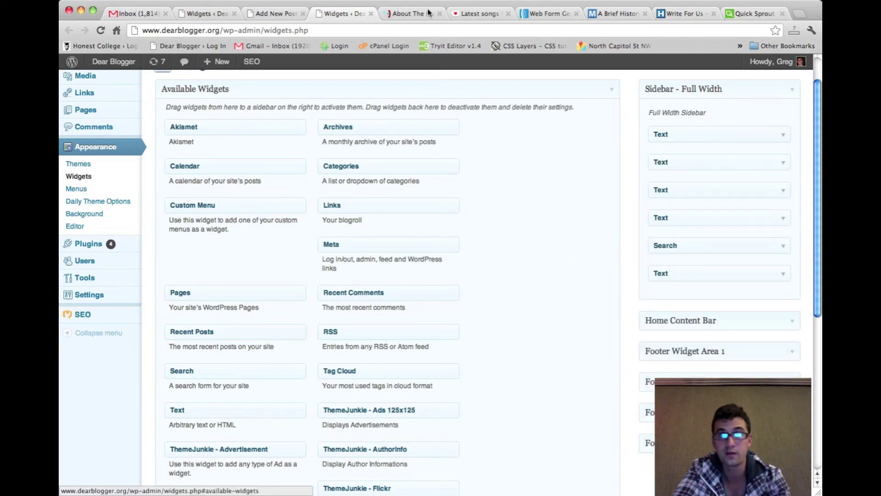
left_click(411, 13)
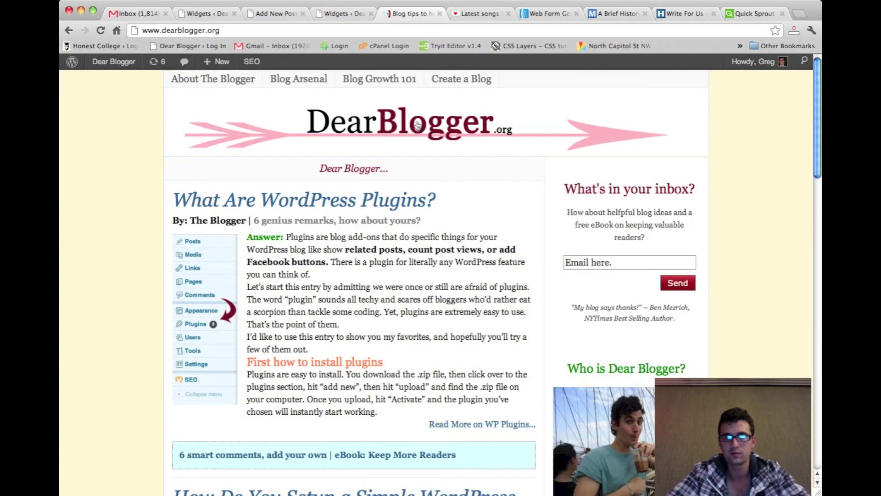
In the About Me text widget, change the photo width from 300 to 150 and height from 225 to 112.5
left_click(331, 14)
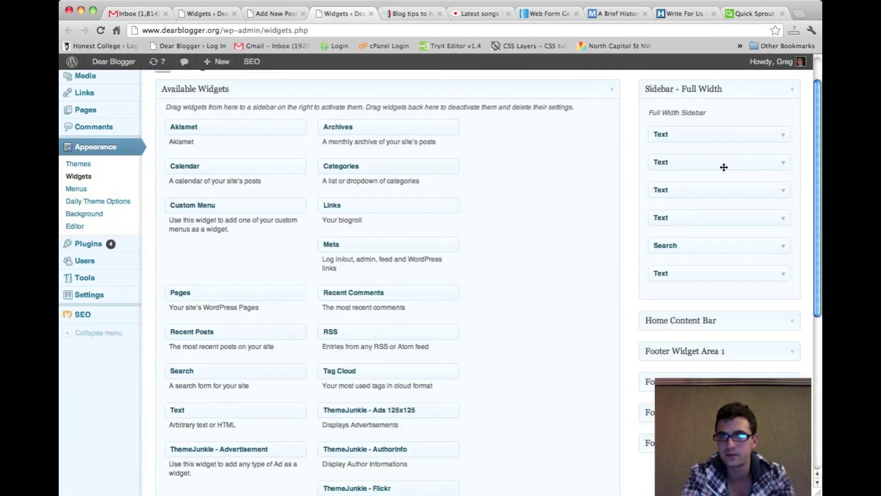
left_click(781, 165)
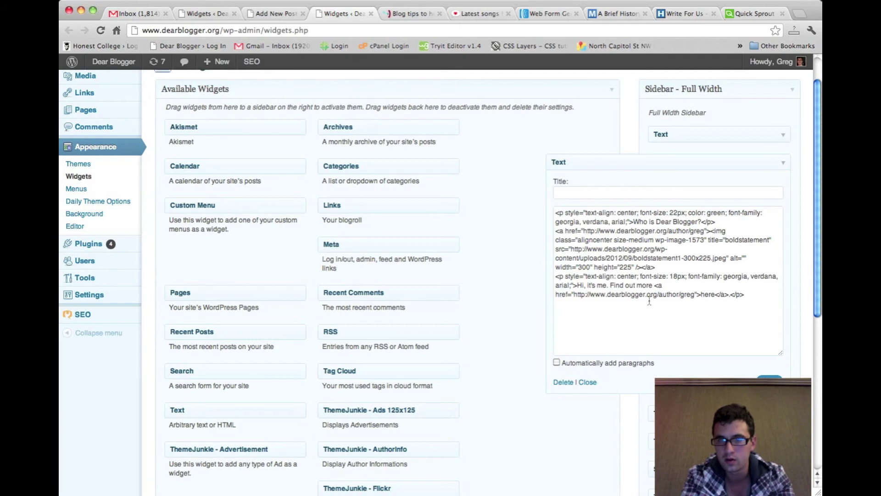
left_click(582, 264)
double_click(584, 267)
type("150")
double_click(625, 267)
type("112.5")
Save the widget and reload the Dear Blogger homepage to see the smaller photo
left_click(670, 125)
left_click(427, 14)
left_click(445, 115)
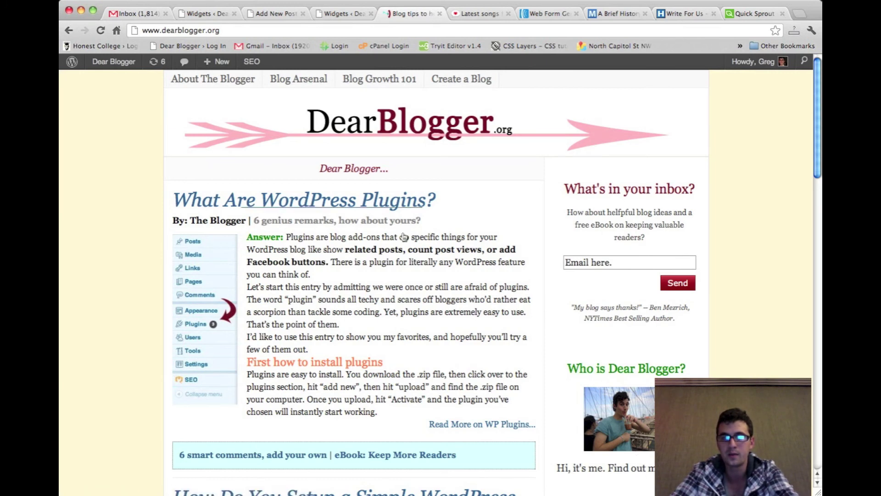
Open the 'What Are WordPress Plugins?' post and scroll to check the 'Who is Dear Blogger?' sidebar widget
left_click(333, 204)
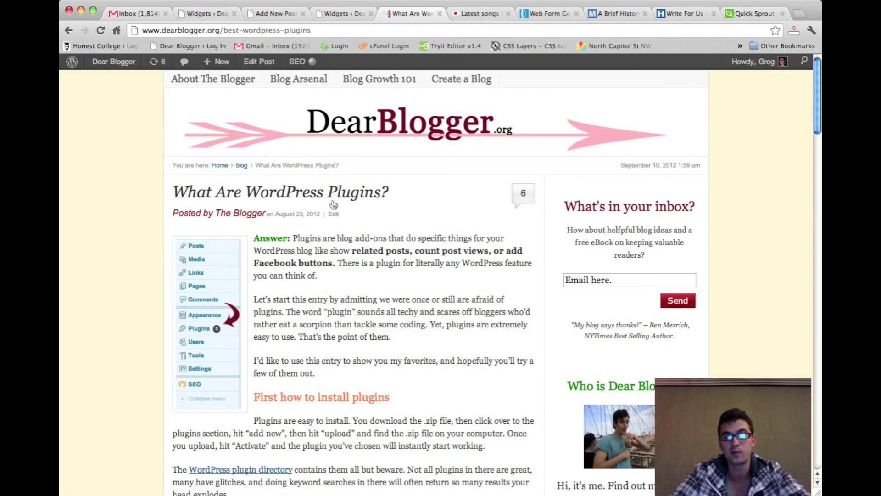
scroll(334, 204, "down", 3)
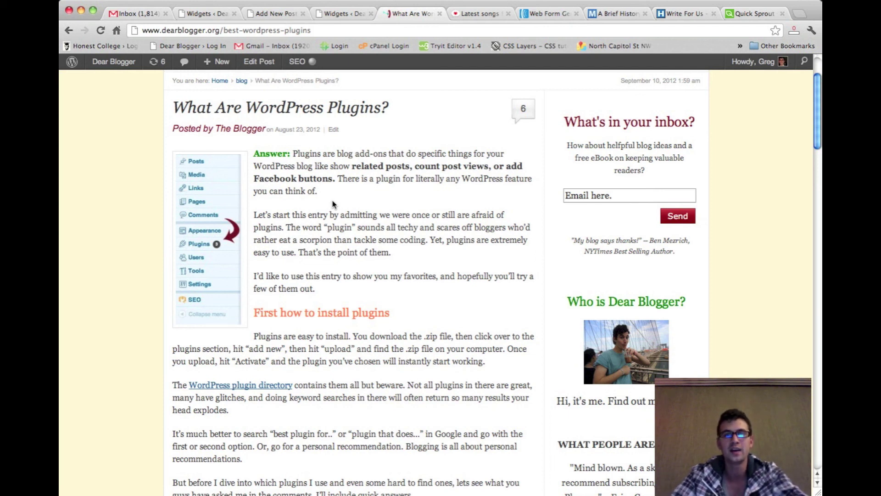
scroll(549, 178, "down", 10)
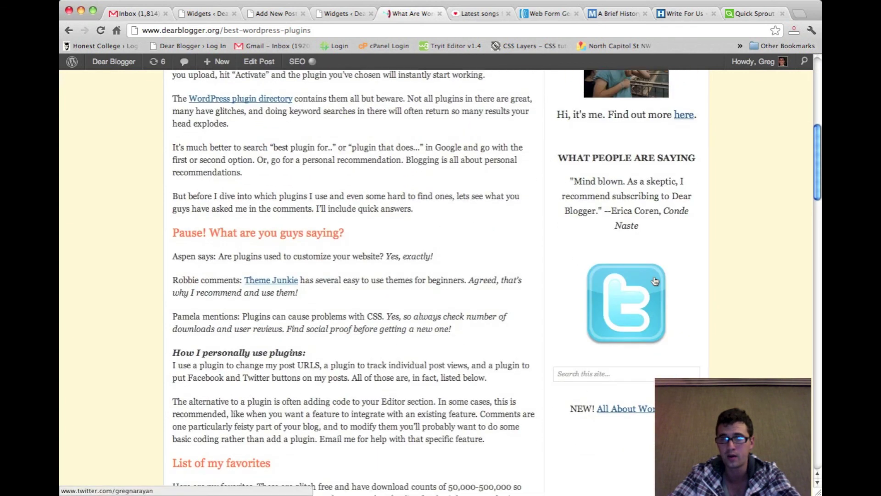
scroll(611, 291, "up", 13)
scroll(613, 266, "down", 10)
scroll(613, 265, "up", 10)
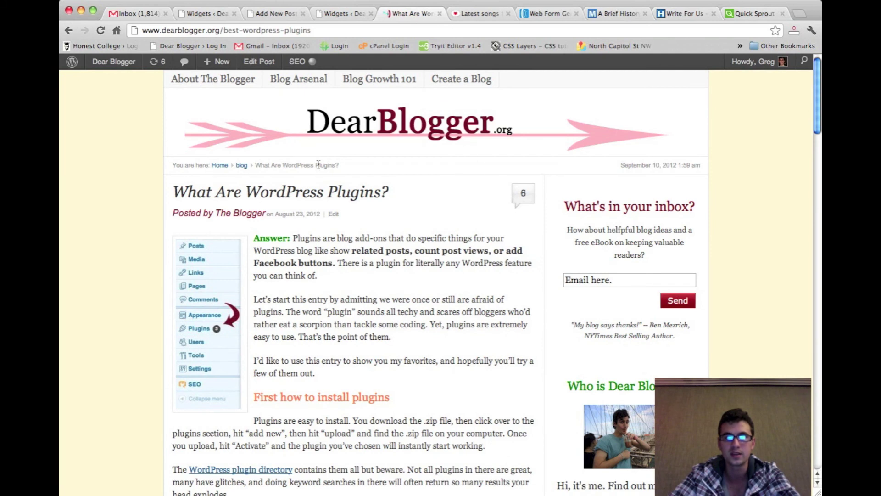